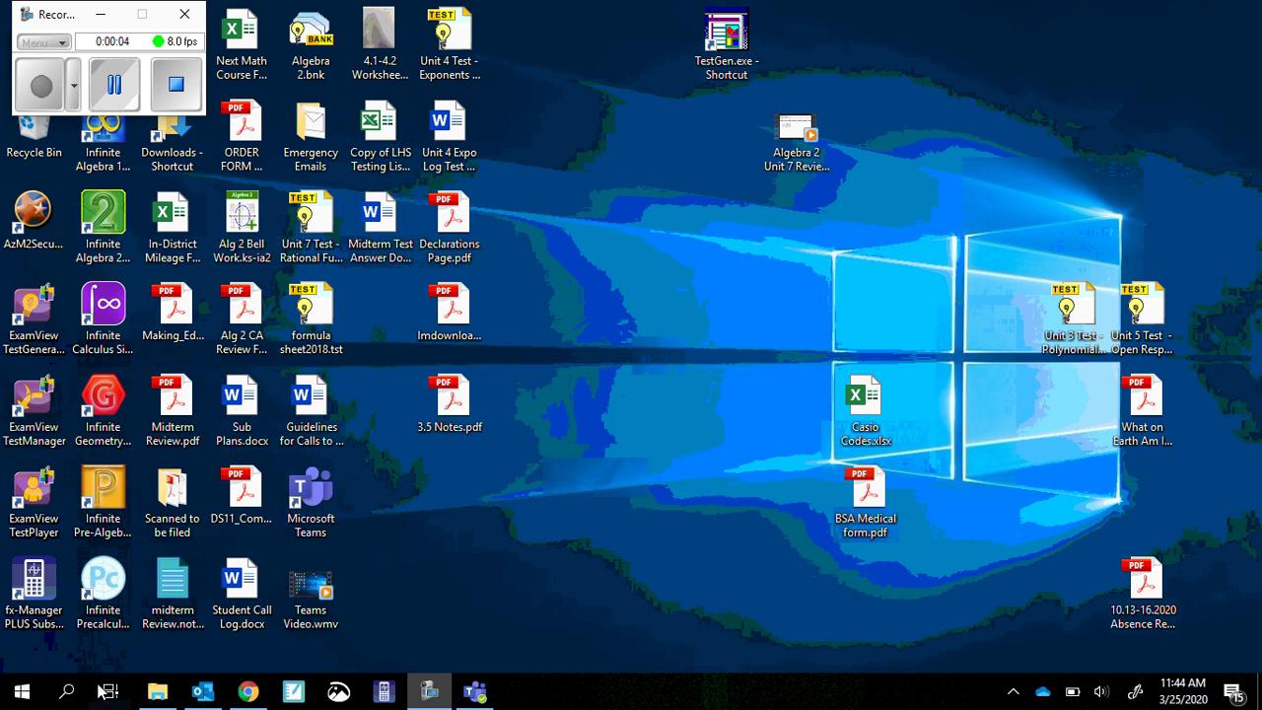
# - Launch SMART Recorder from a Windows search for 'smart re'
pyautogui.click(22, 698)
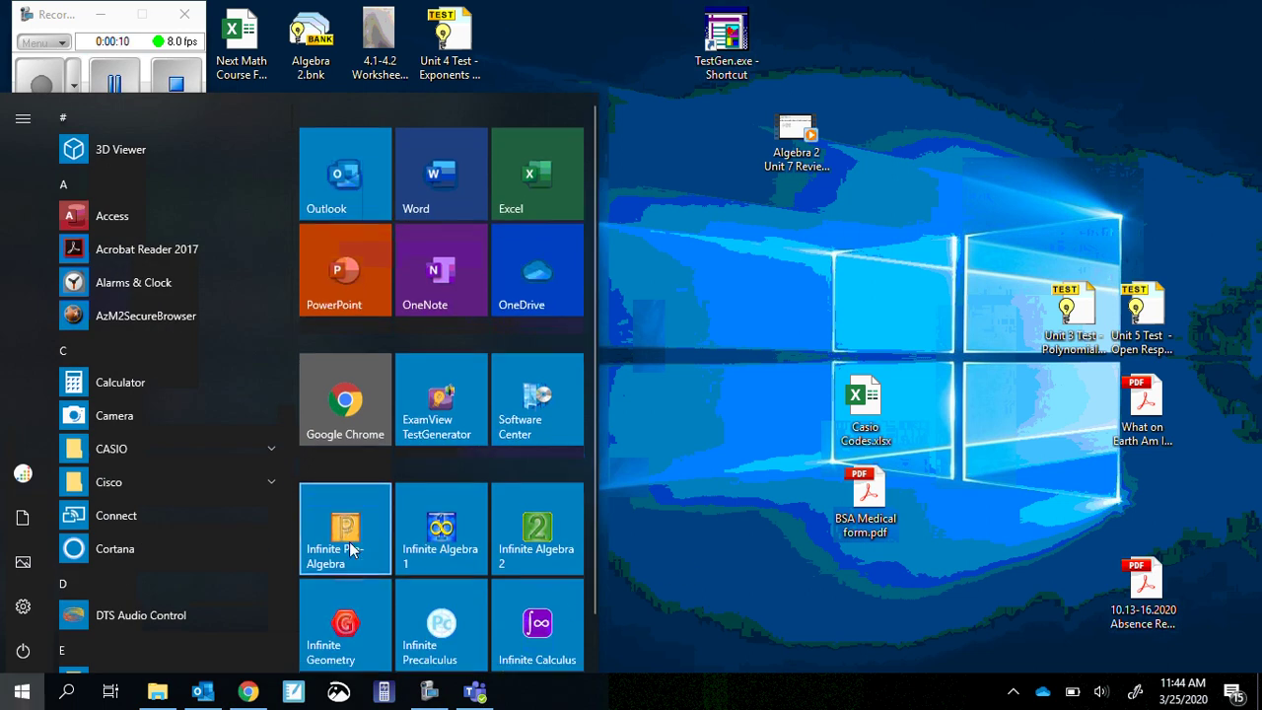
pyautogui.scroll(-1, 350, 549)
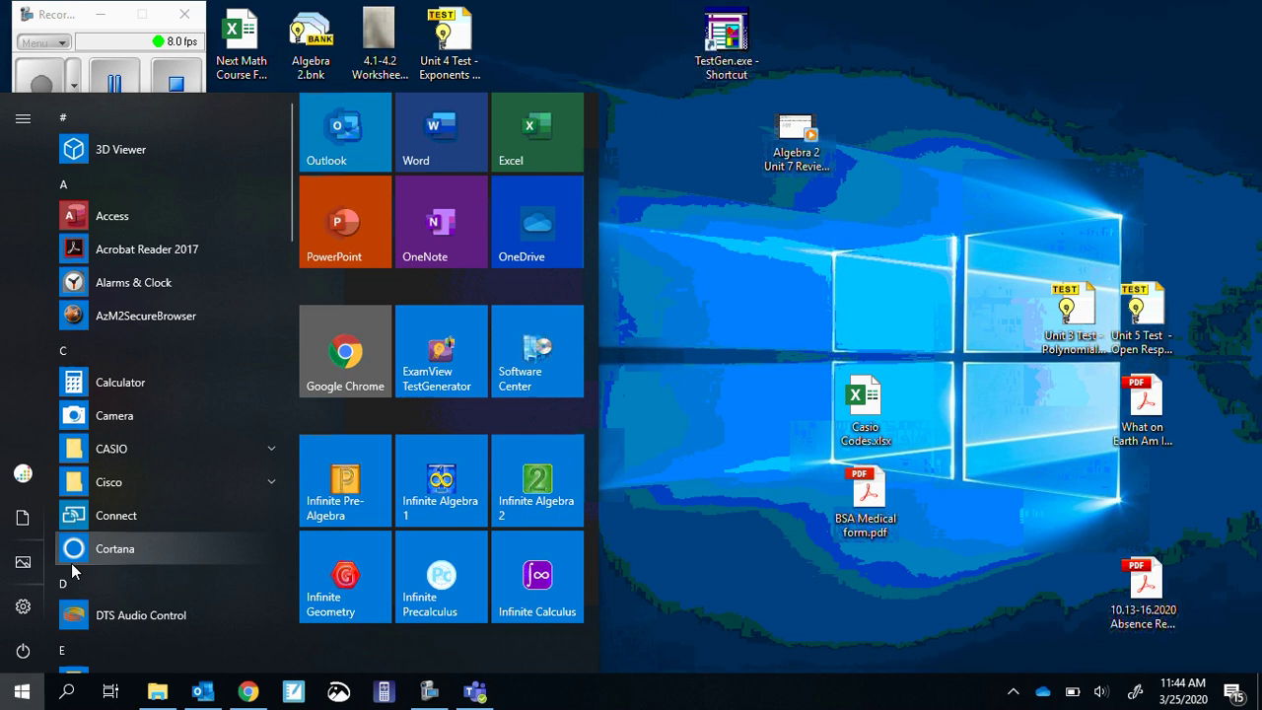
pyautogui.click(67, 692)
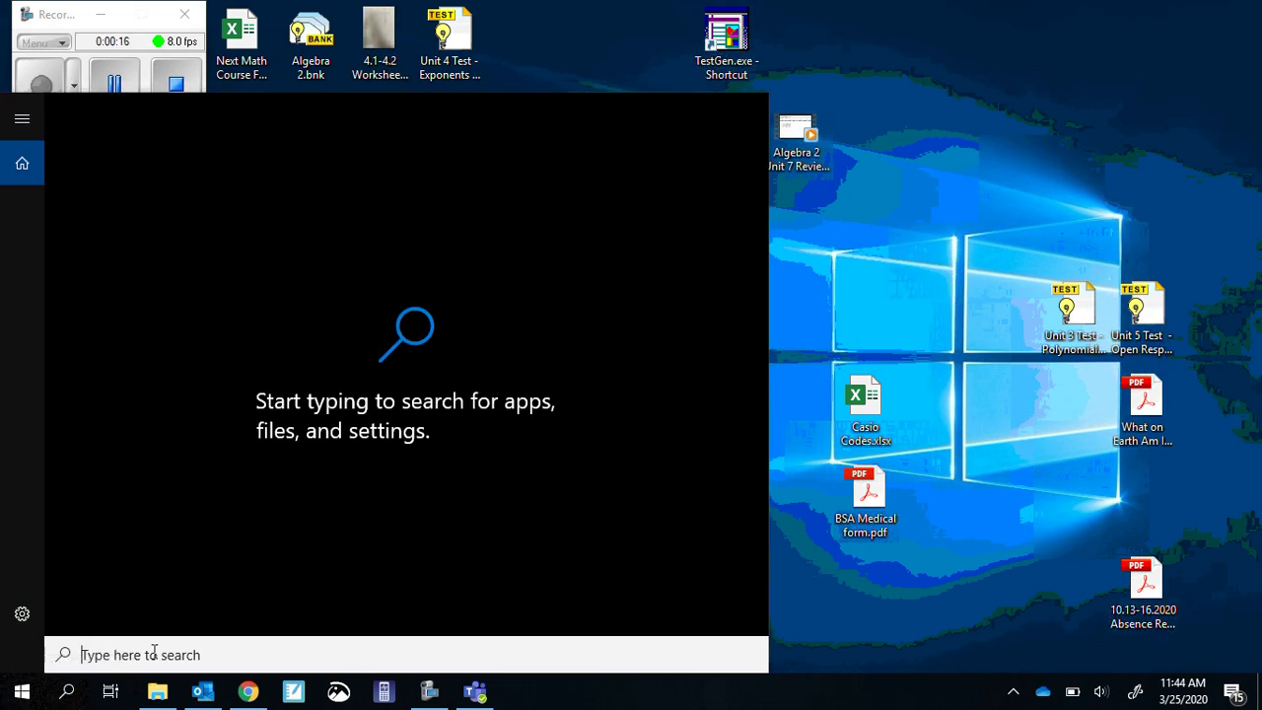
pyautogui.write('smart re')
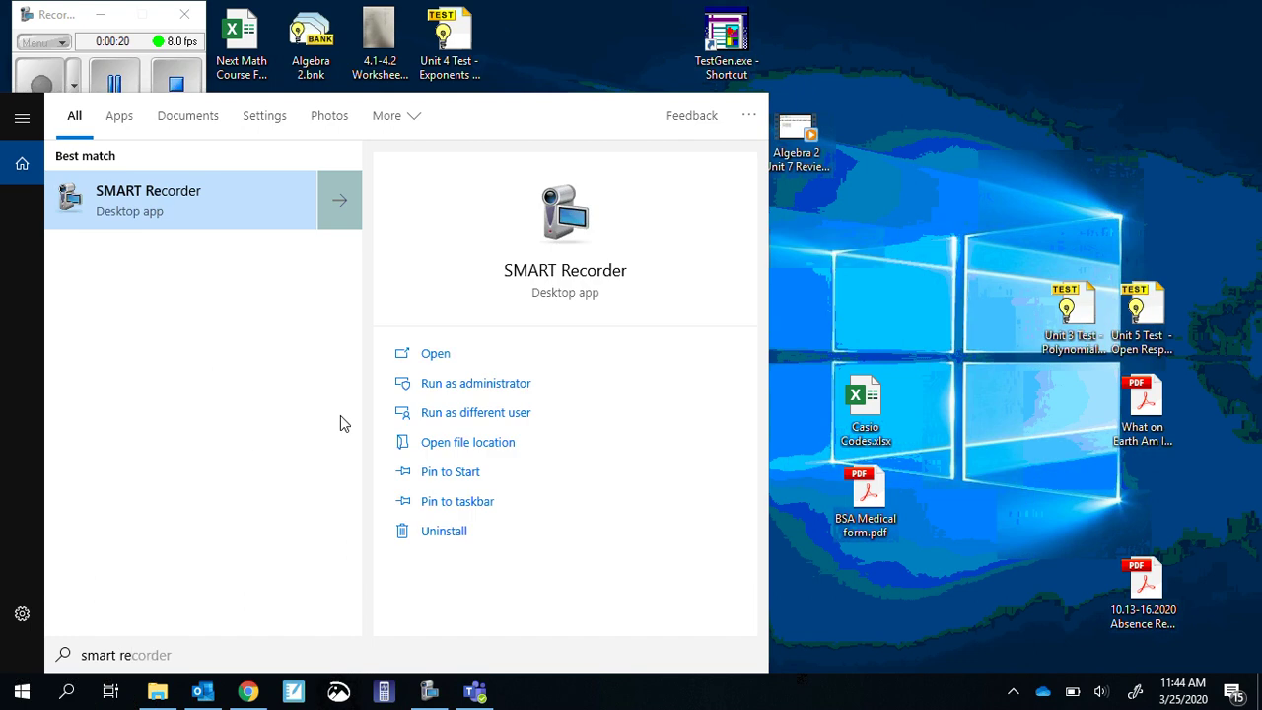
pyautogui.click(171, 201)
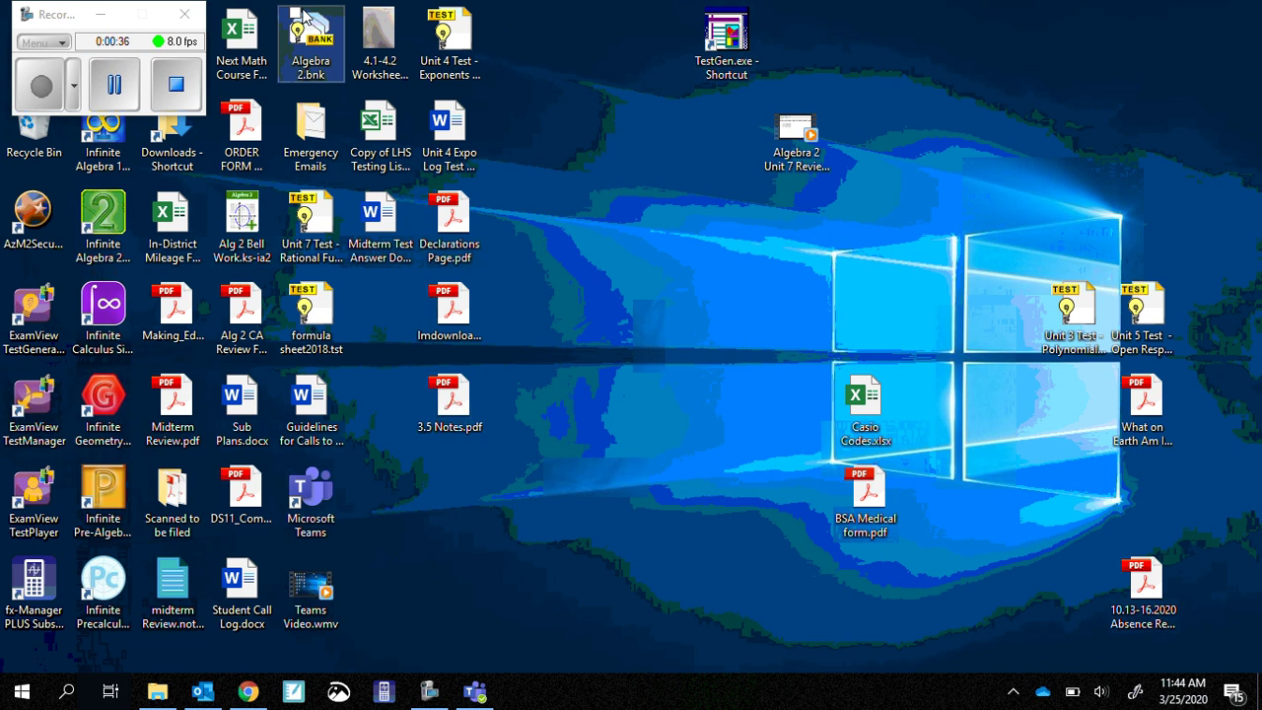
# - Select the Algebra 2.bnk file so SMART Notebook loads, then bring the recorder forward
pyautogui.click(309, 28)
pyautogui.moveTo(318, 36); pyautogui.dragTo(313, 39)
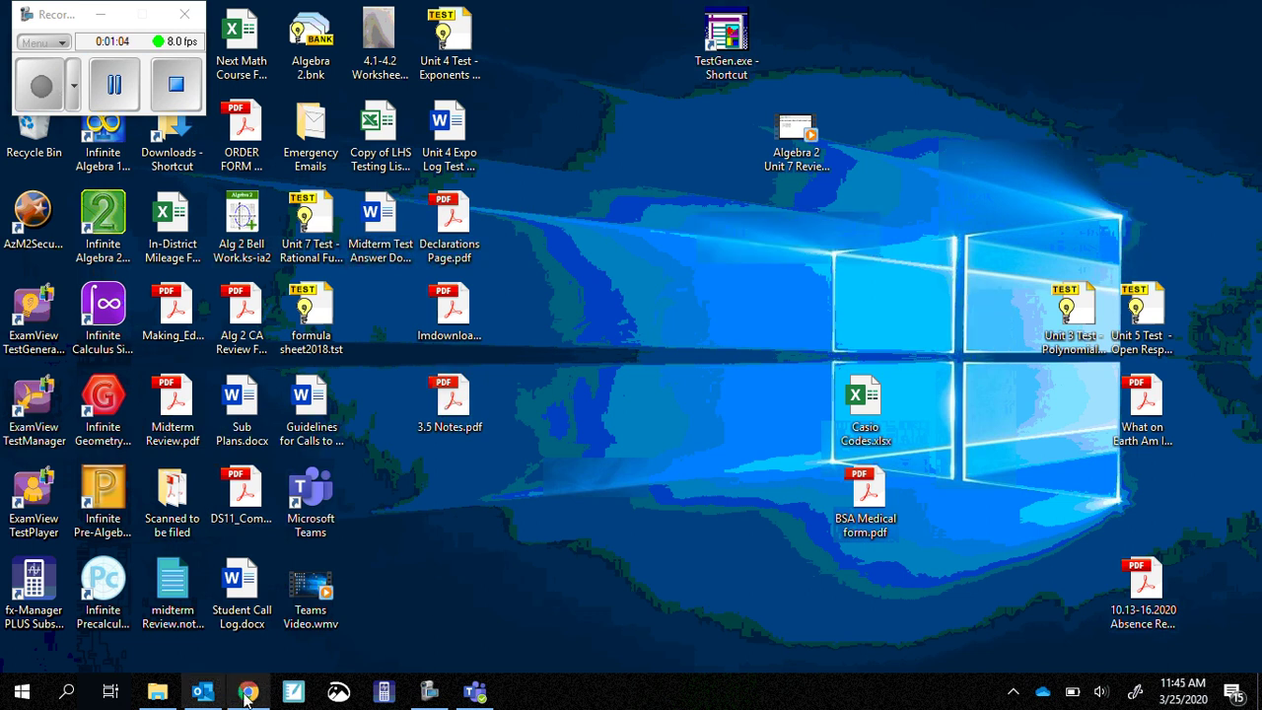
pyautogui.moveTo(255, 695)
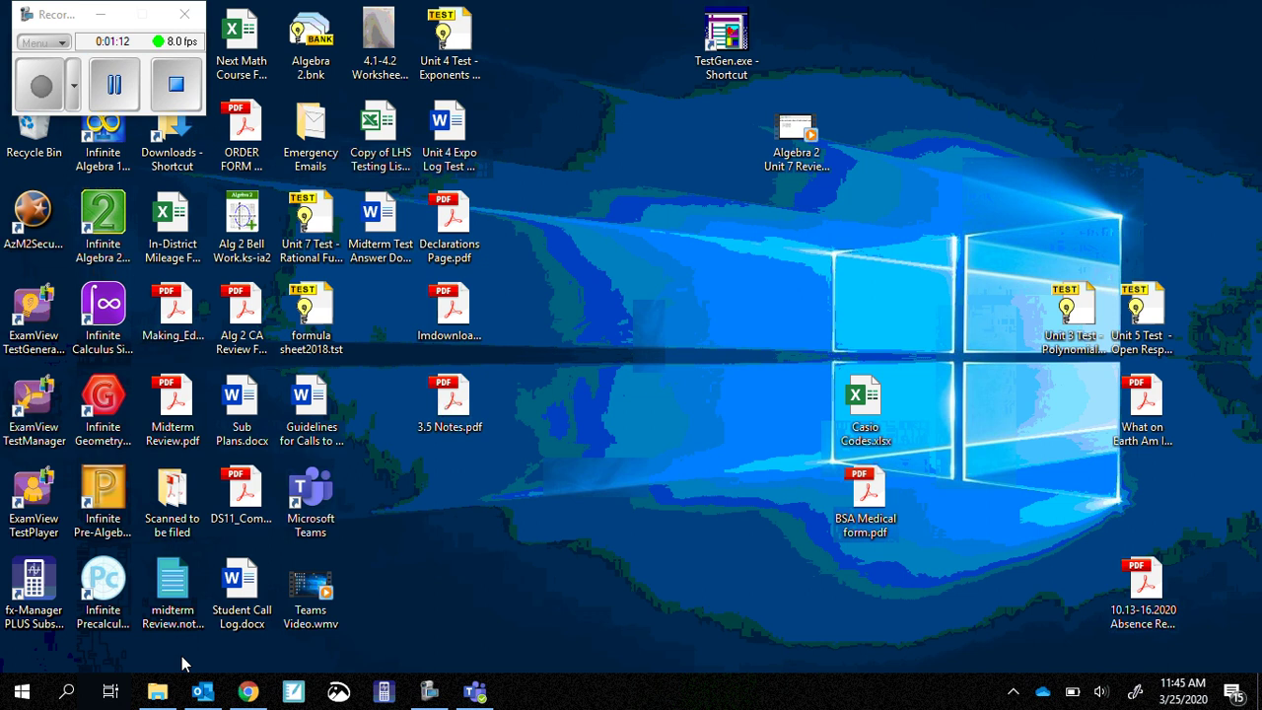
pyautogui.click(61, 18)
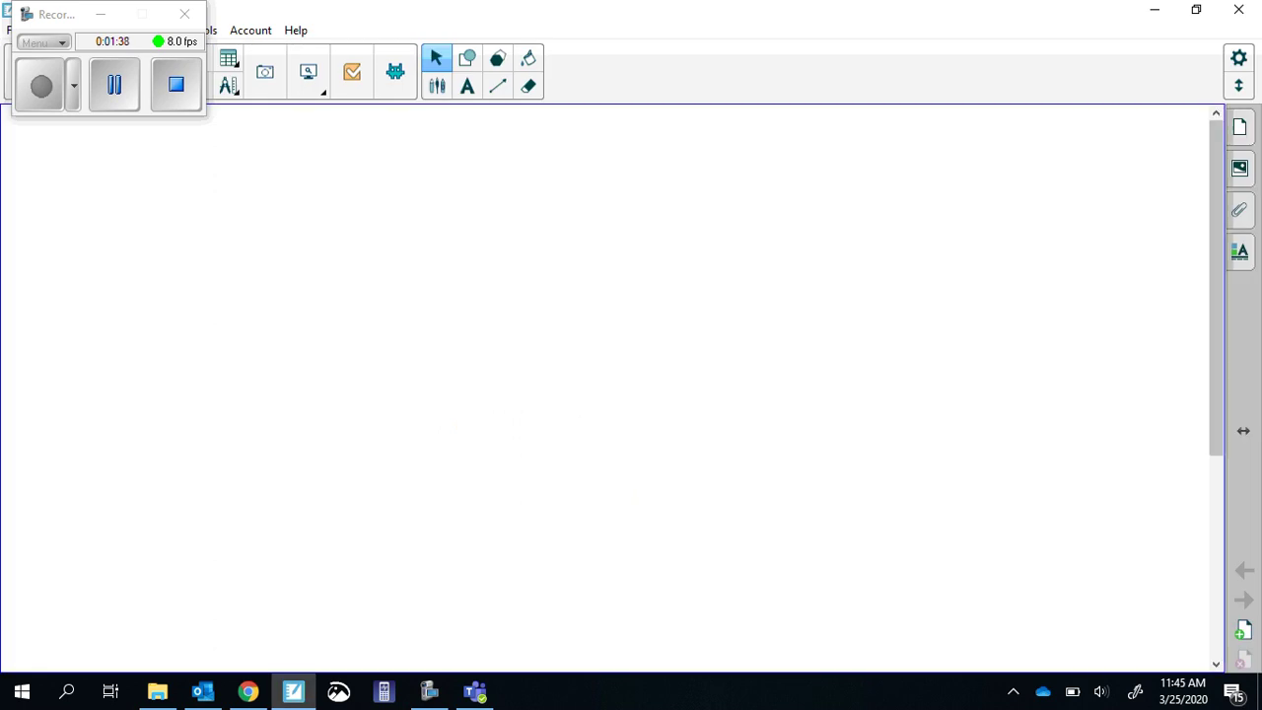
# - Draw two black vertical freehand pen strokes side by side on the page
pyautogui.click(436, 85)
pyautogui.moveTo(249, 239); pyautogui.dragTo(262, 358)
pyautogui.moveTo(302, 246); pyautogui.dragTo(313, 349)
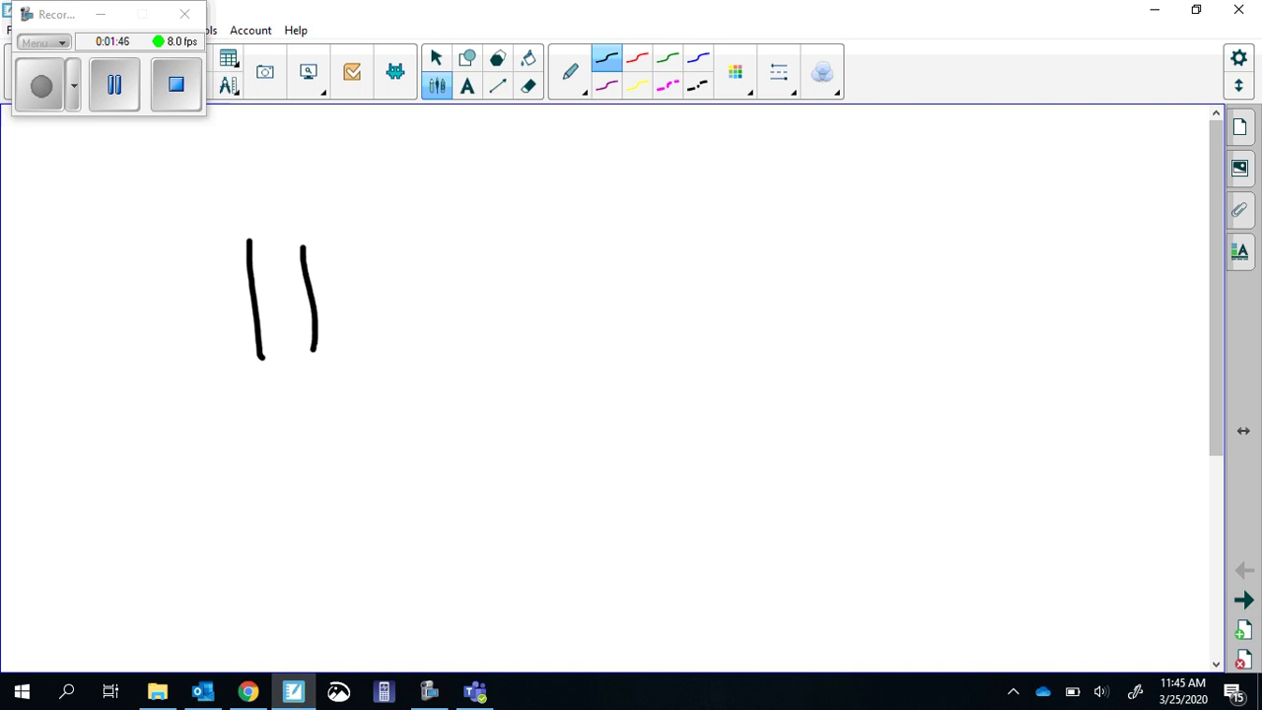
# - Bring the recorder window to the front and operate its controls
pyautogui.click(104, 61)
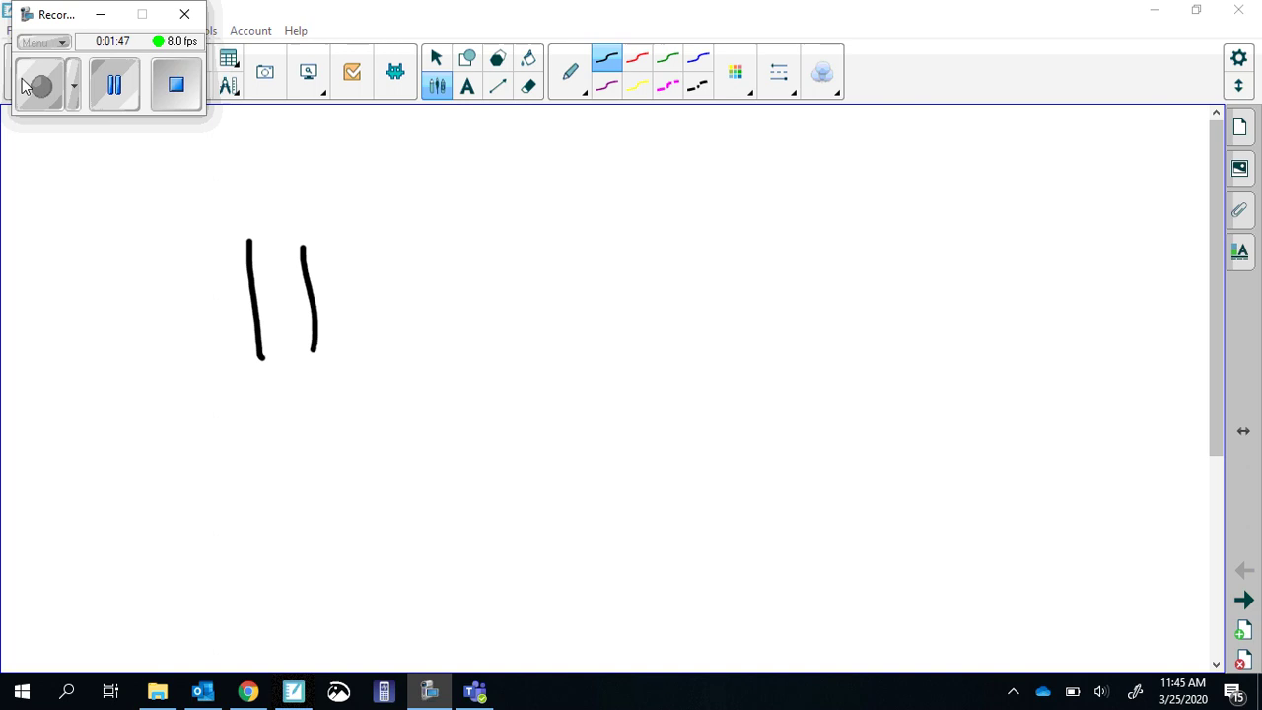
pyautogui.click(527, 307)
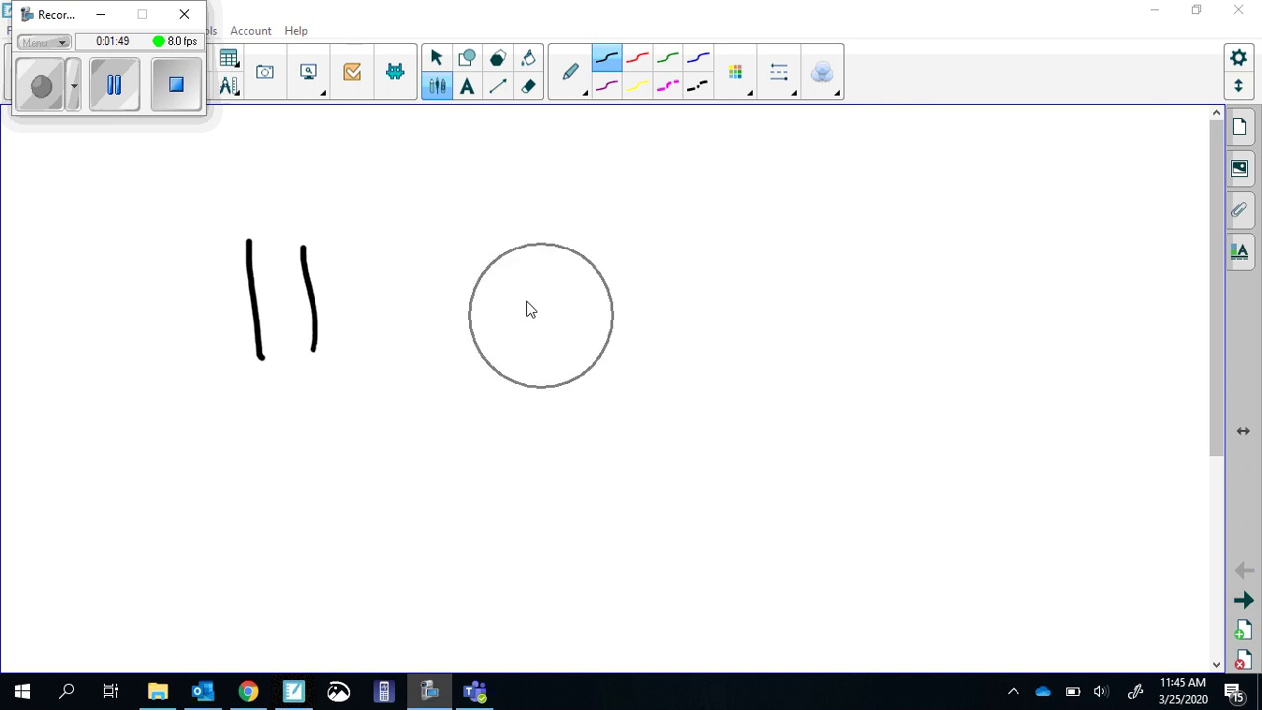
pyautogui.click(527, 309)
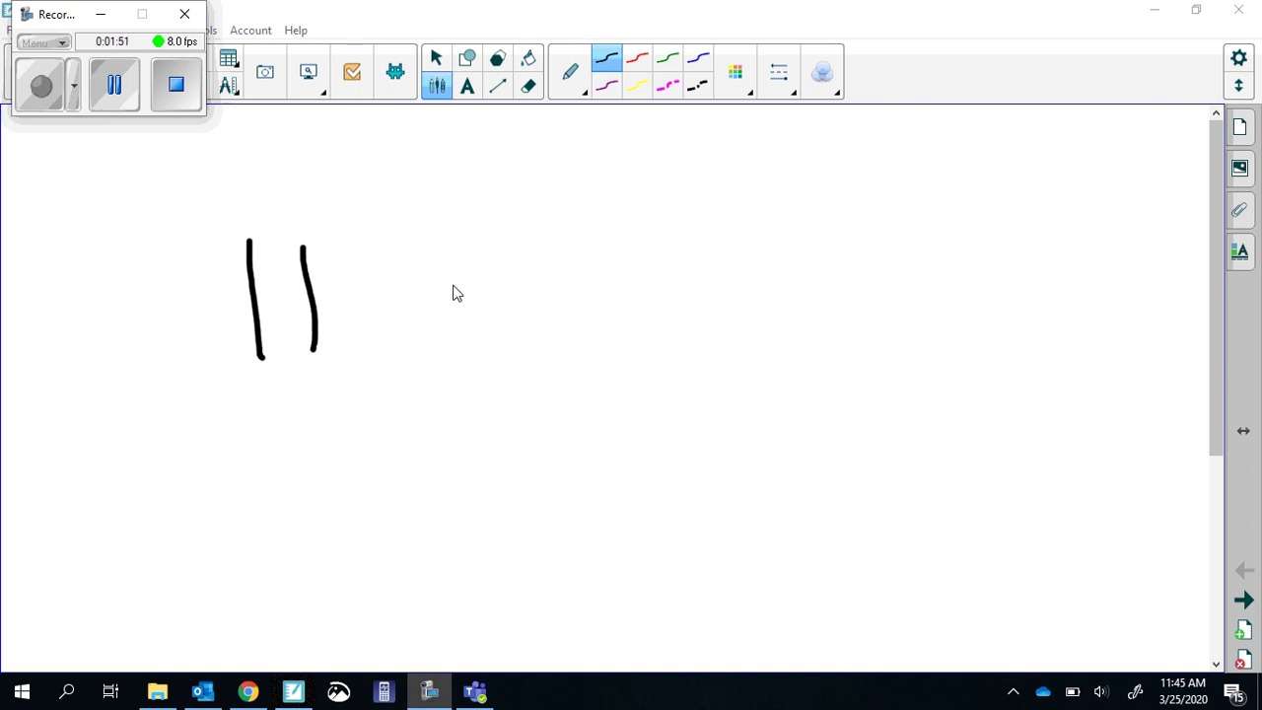
pyautogui.click(558, 334)
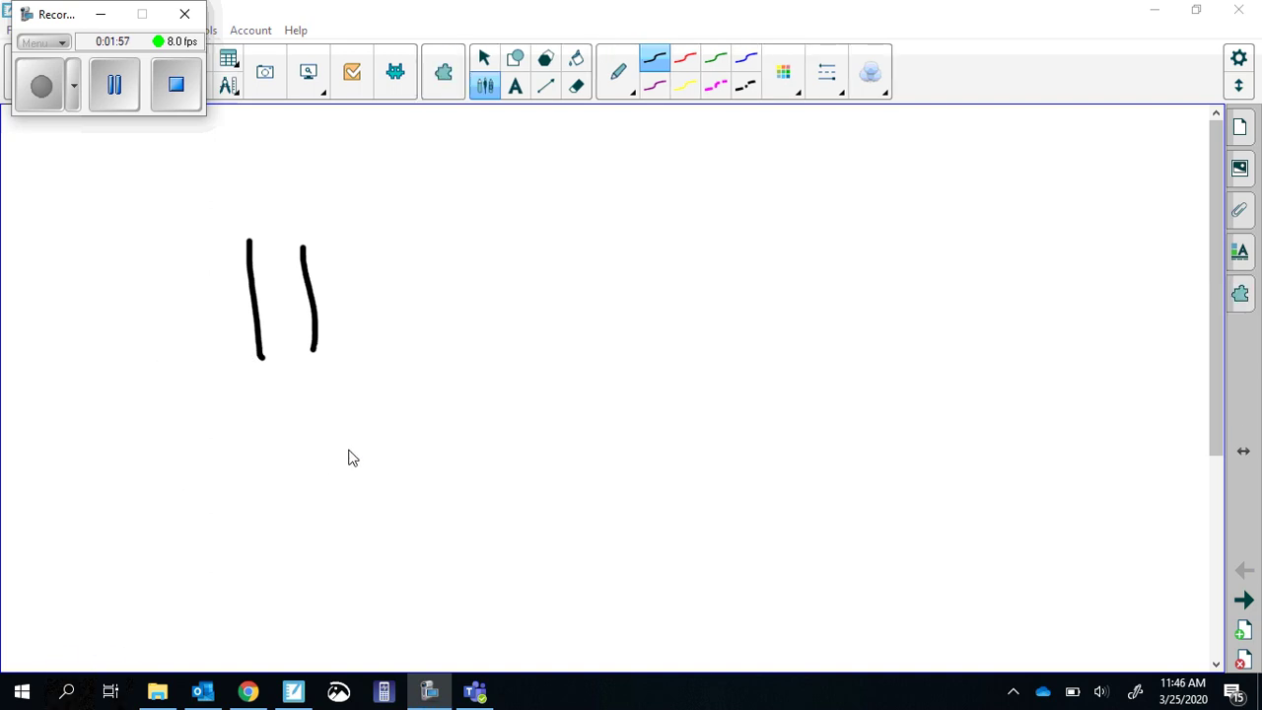
# - Open the Mouse settings page through a Windows search for 'mouse'
pyautogui.click(67, 693)
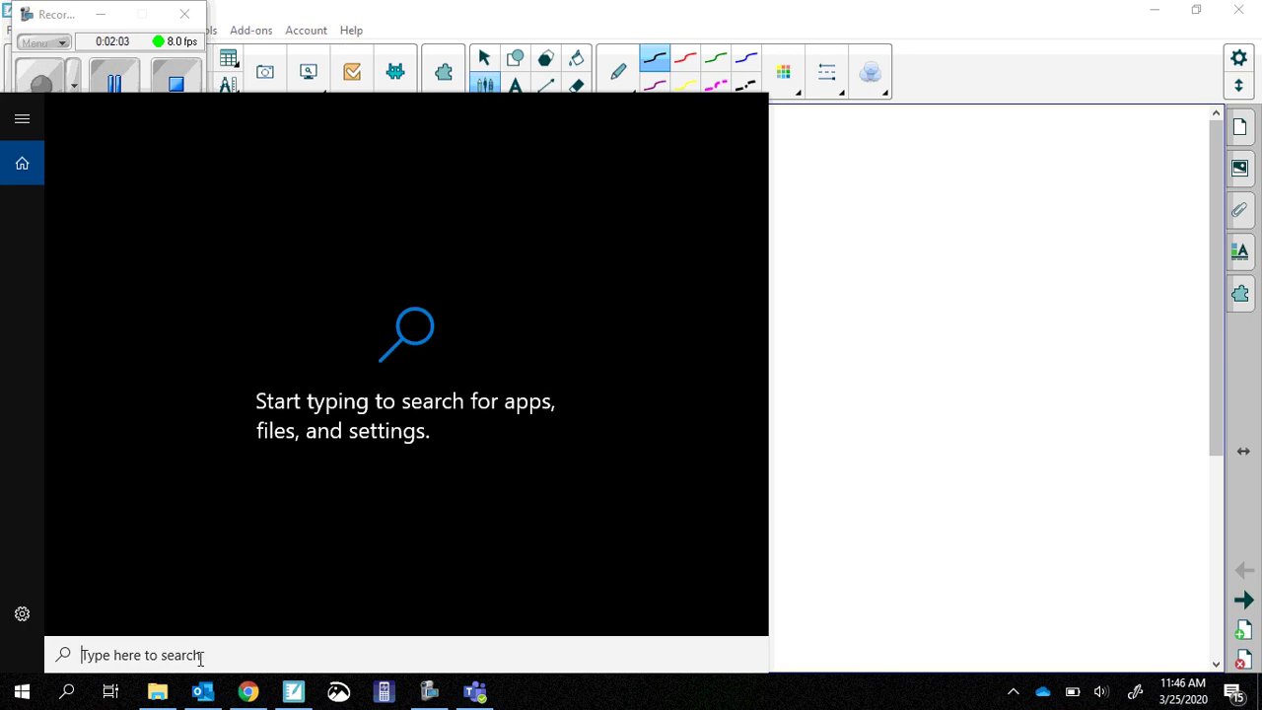
pyautogui.write('mouse')
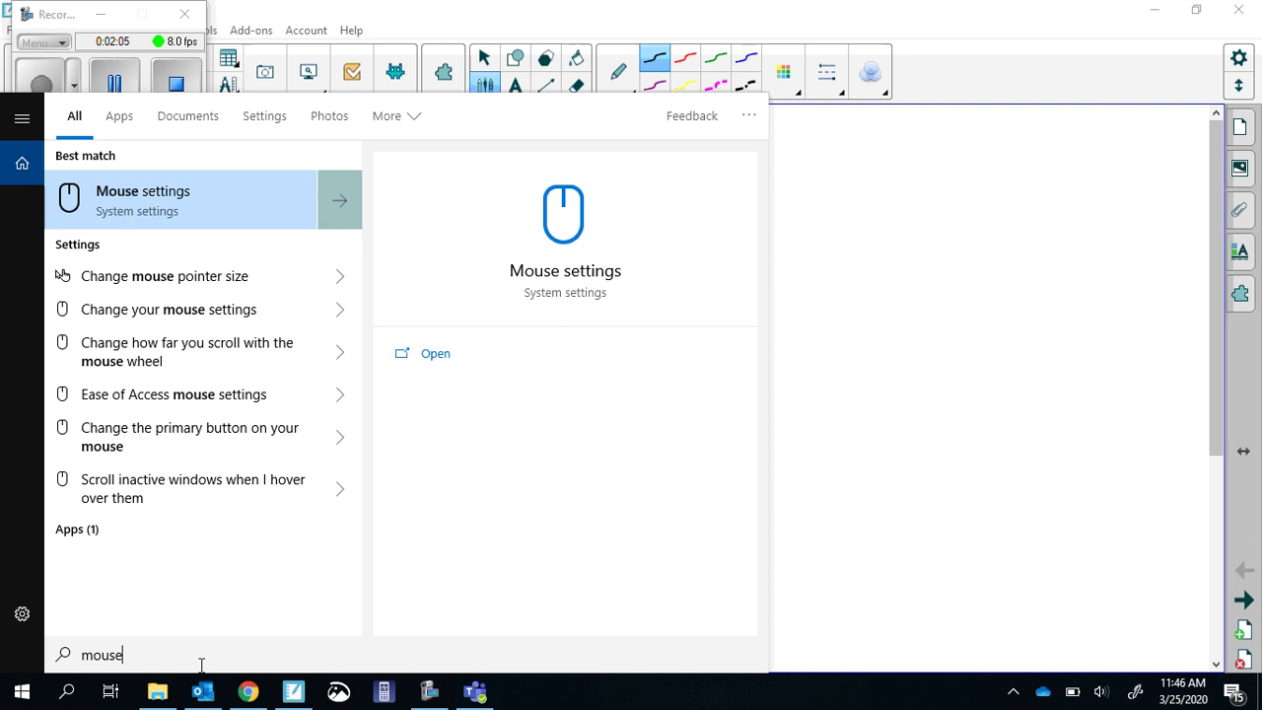
pyautogui.click(558, 275)
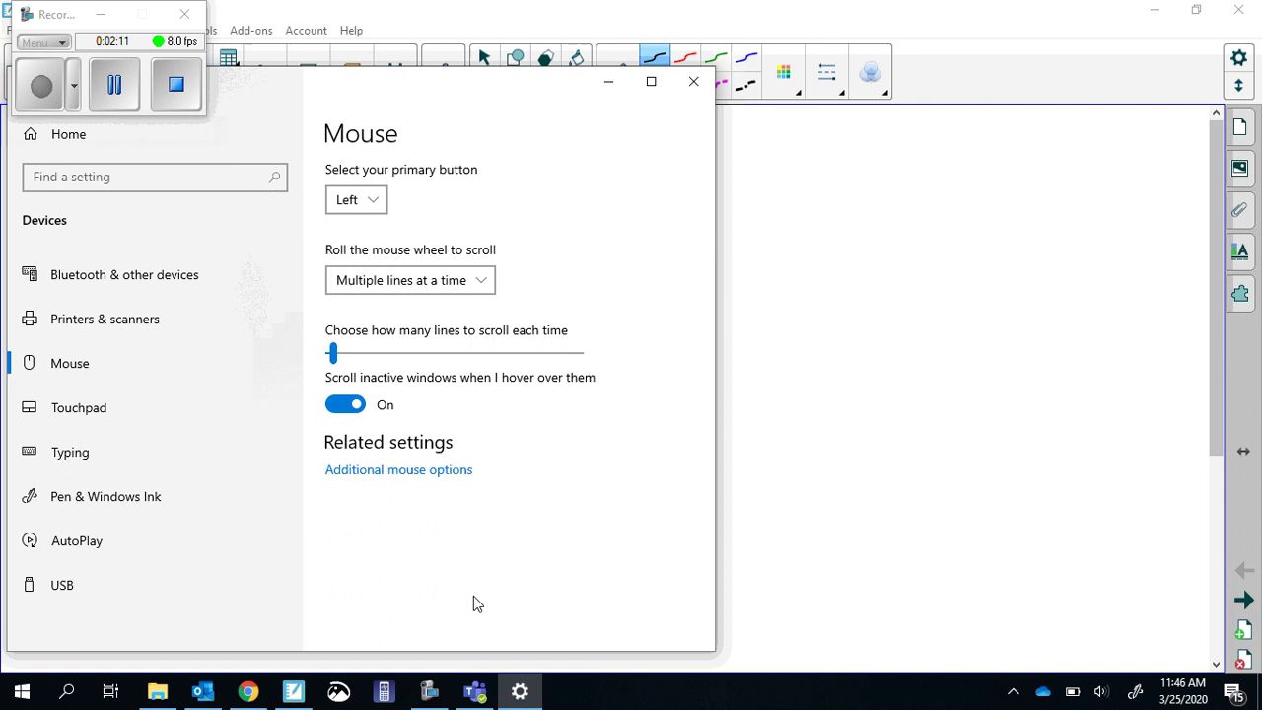
# - Enable 'Show location of pointer when I press the CTRL key', confirm, and test it
pyautogui.click(383, 473)
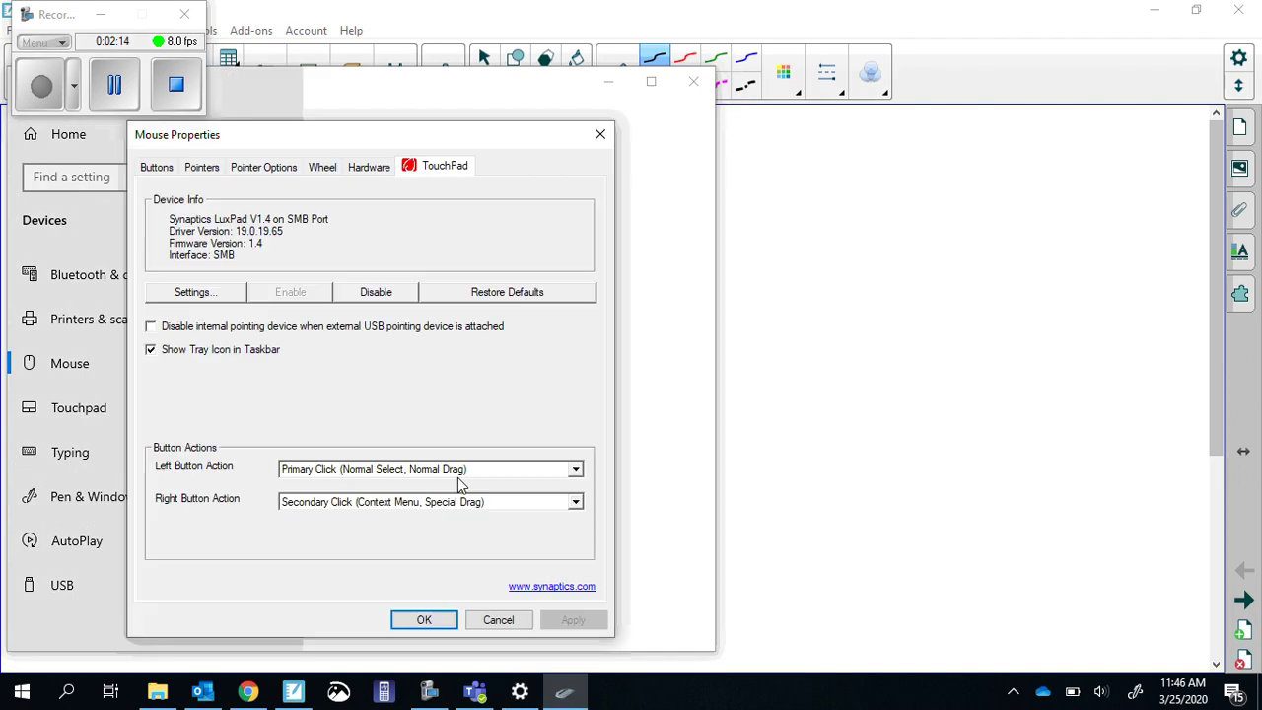
pyautogui.click(273, 168)
pyautogui.click(276, 175)
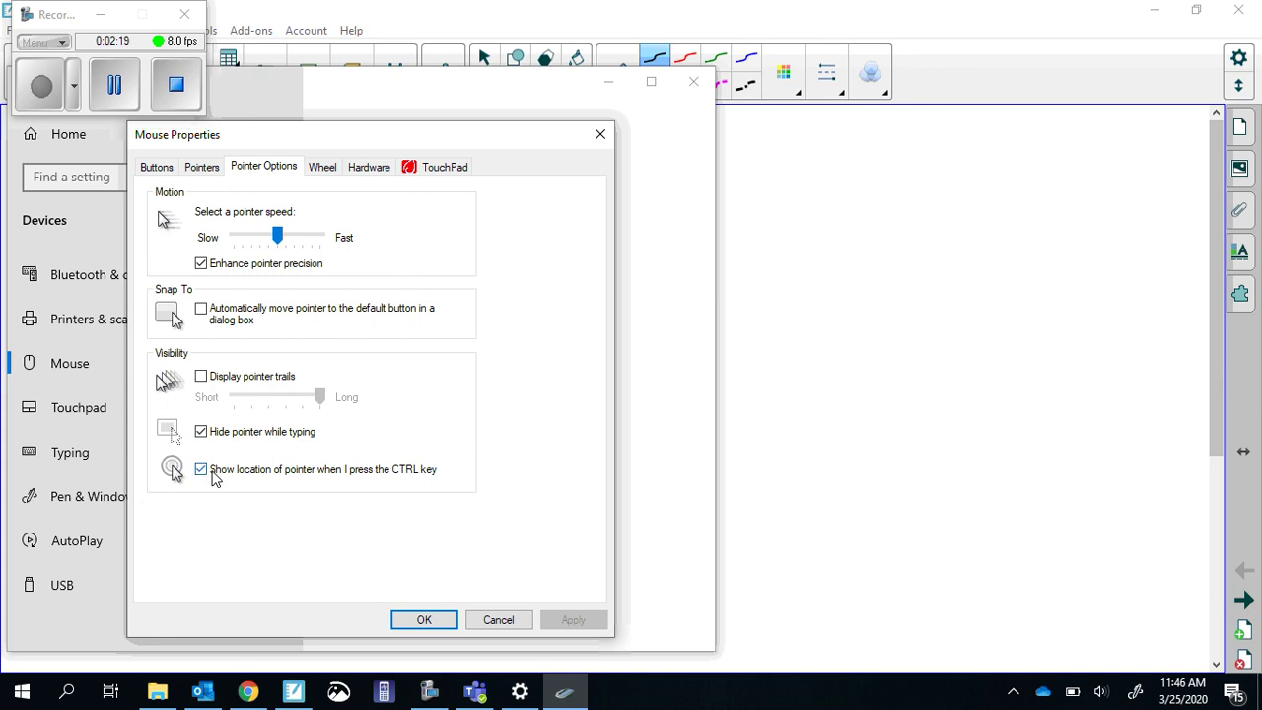
pyautogui.press('ctrl')
pyautogui.press('ctrl')
pyautogui.click(436, 617)
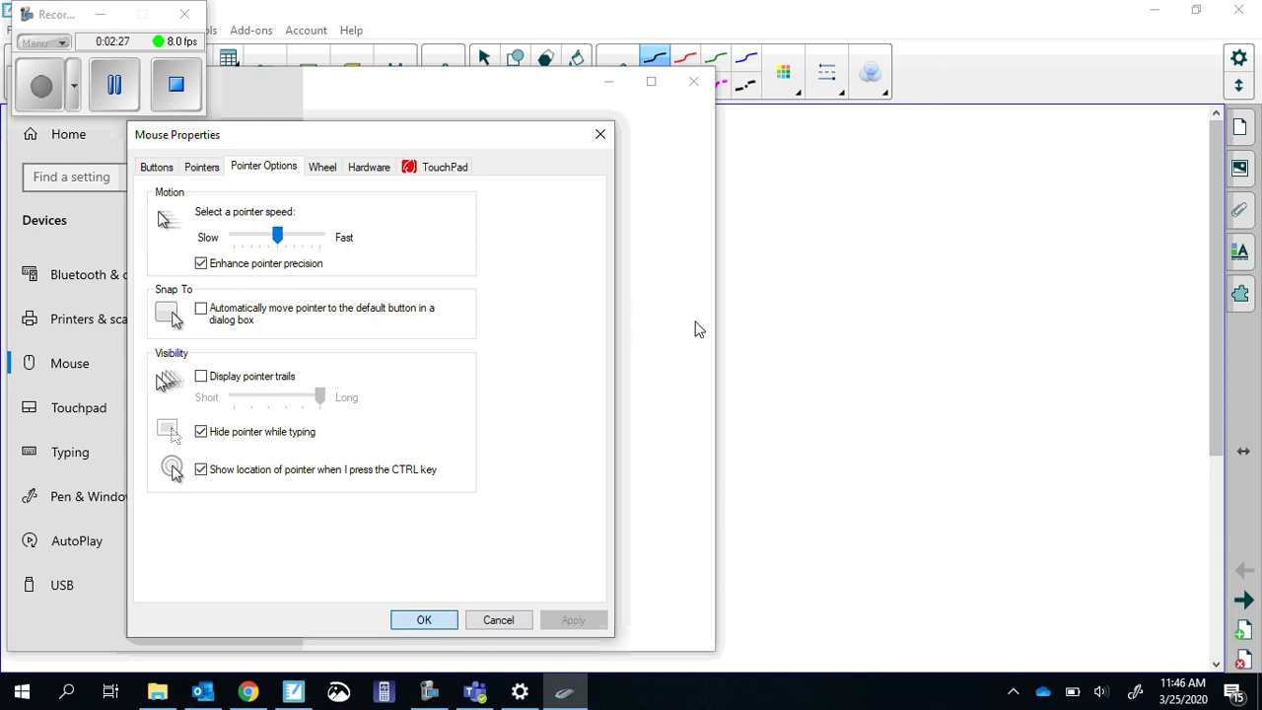
pyautogui.press('ctrl')
pyautogui.press('ctrl')
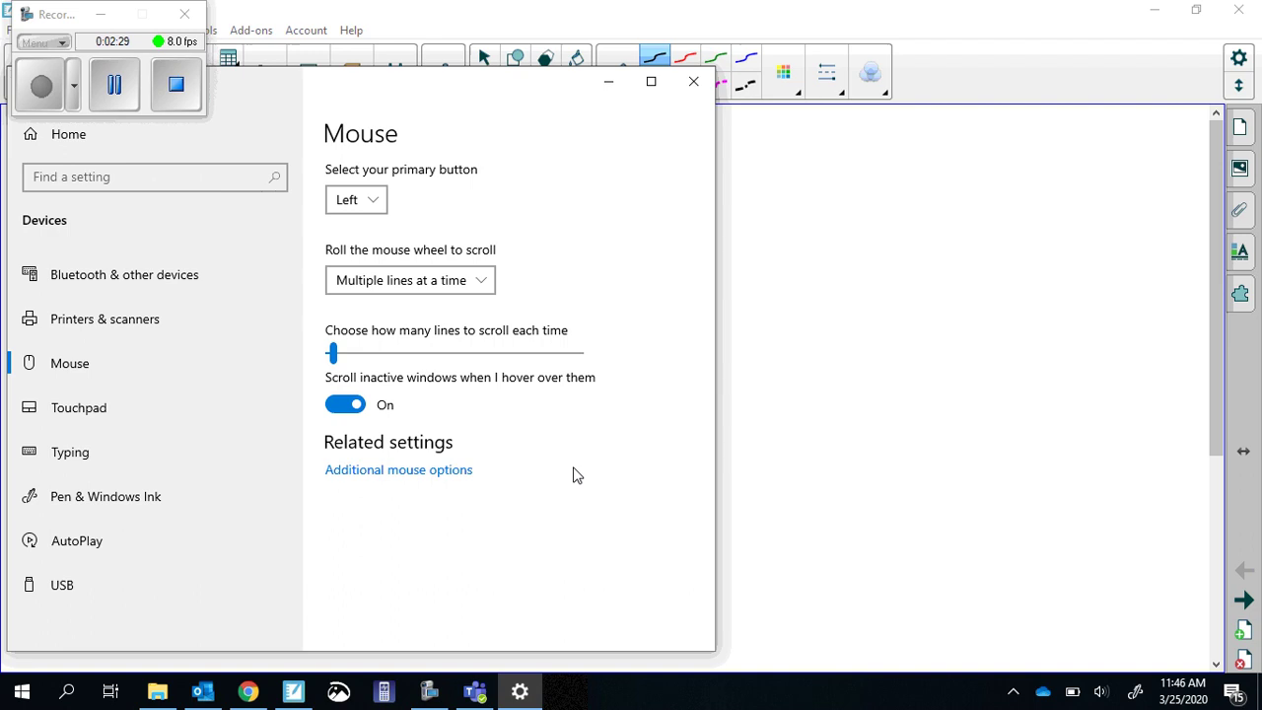
pyautogui.press('ctrl')
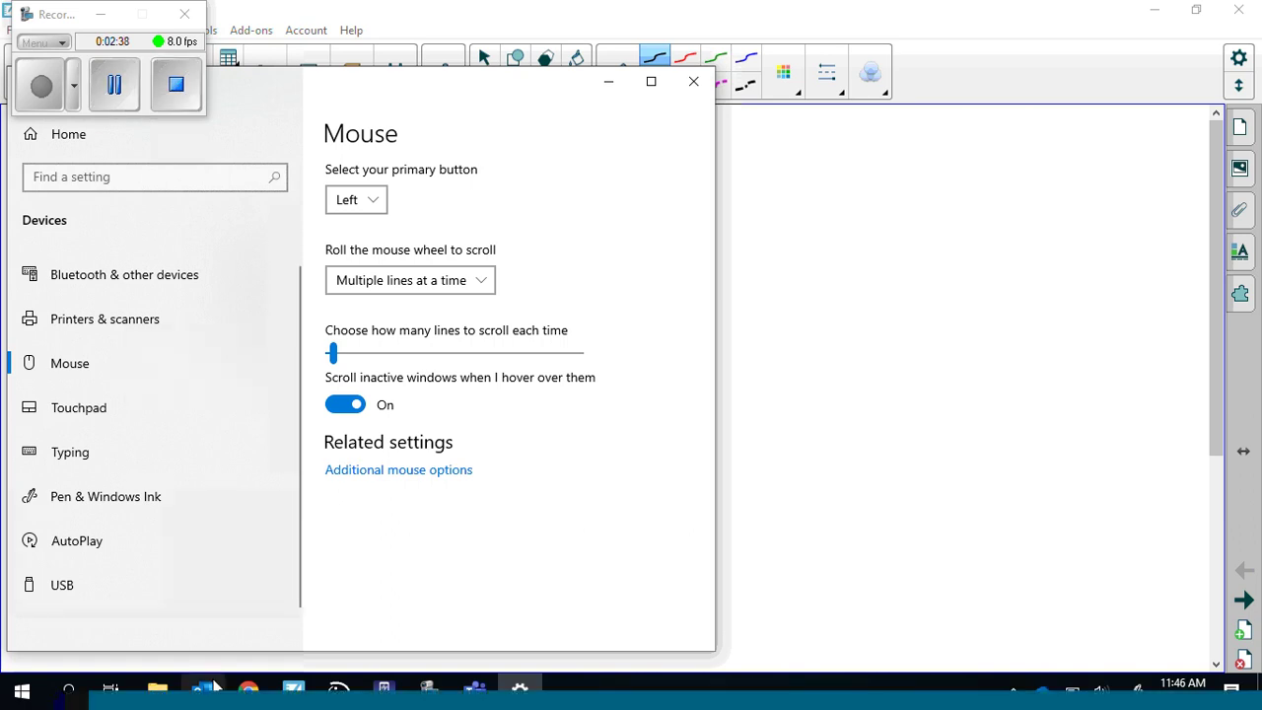
# - Choose Upload video from YouTube's Create menu, then pause and stop the recording
pyautogui.click(248, 690)
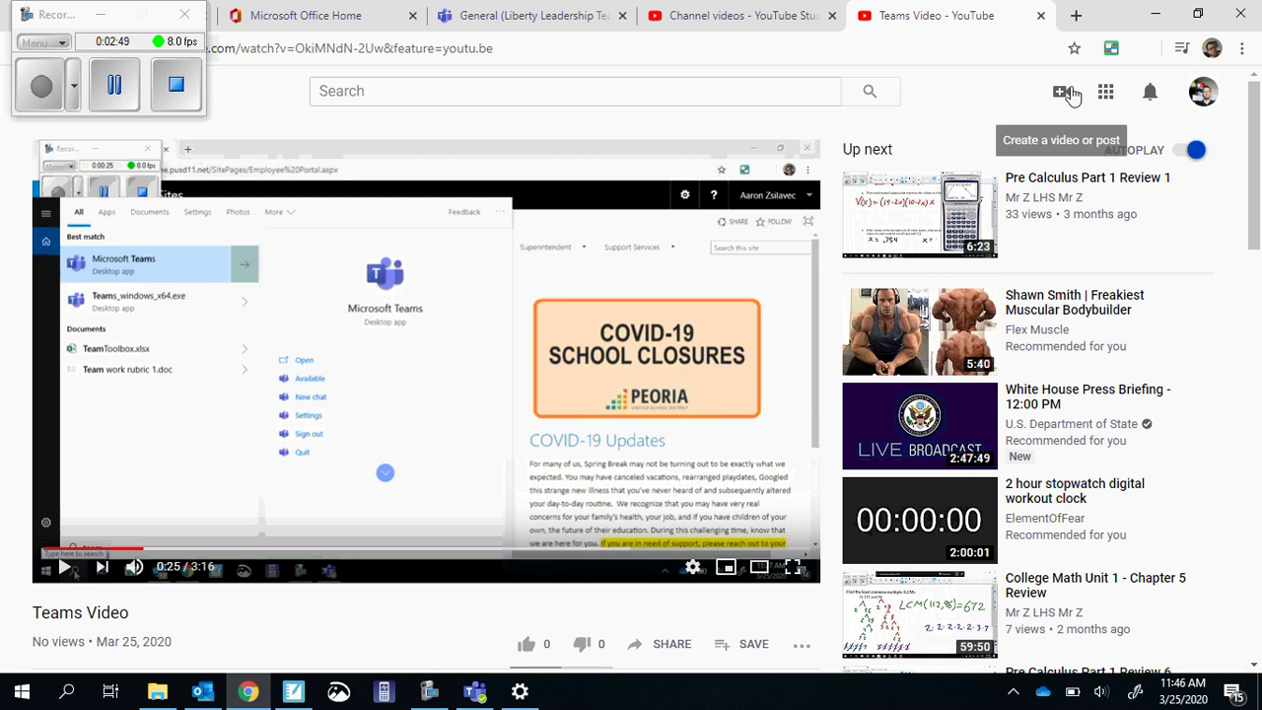
pyautogui.click(1068, 92)
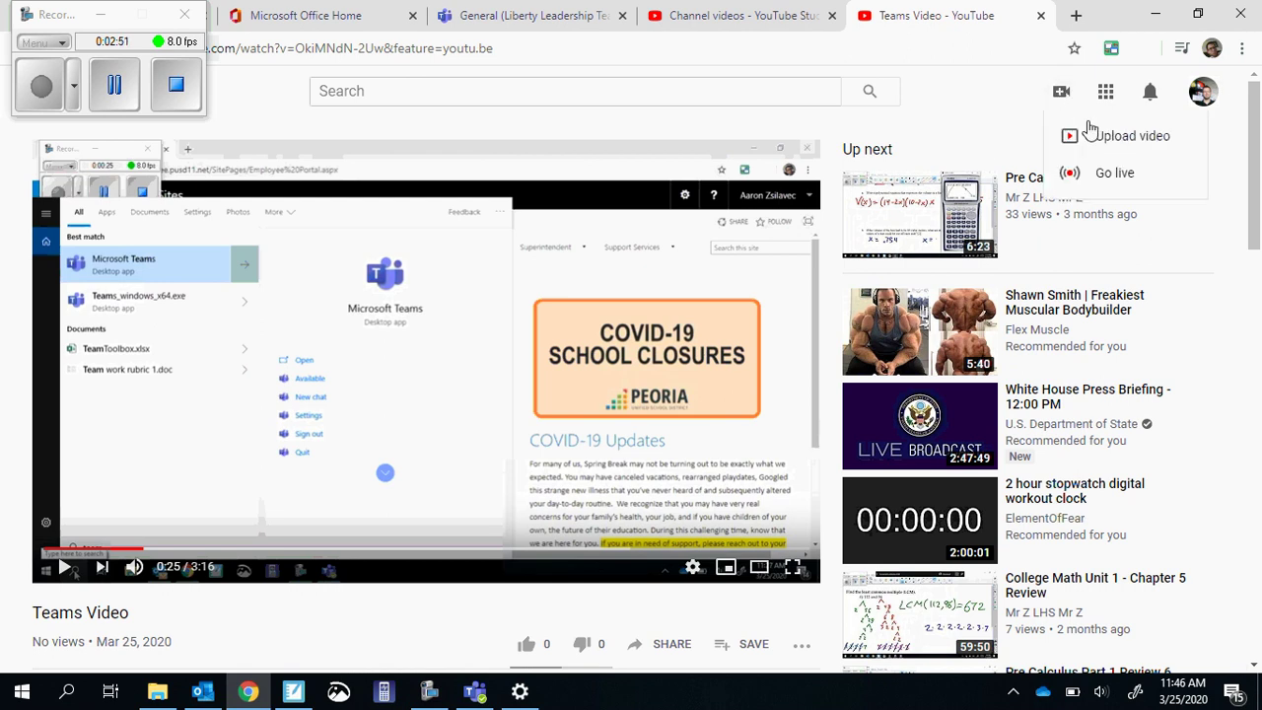
pyautogui.click(1099, 138)
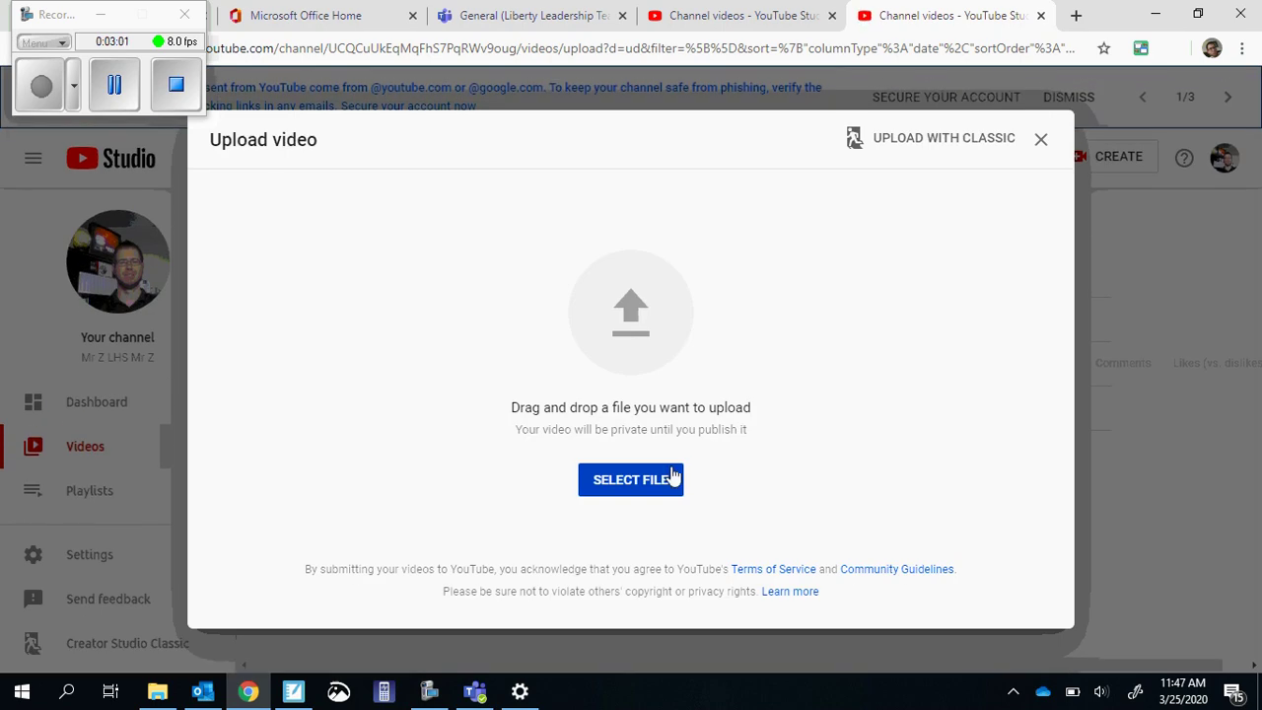
pyautogui.click(114, 86)
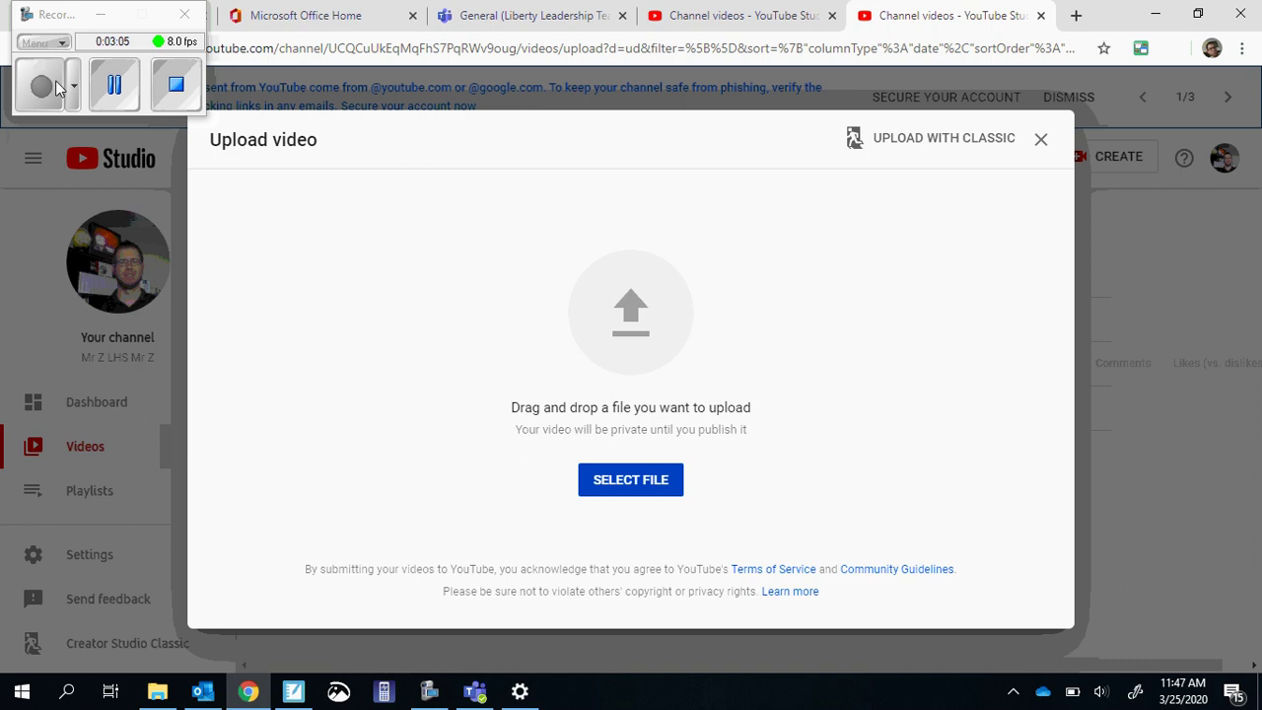
pyautogui.click(182, 108)
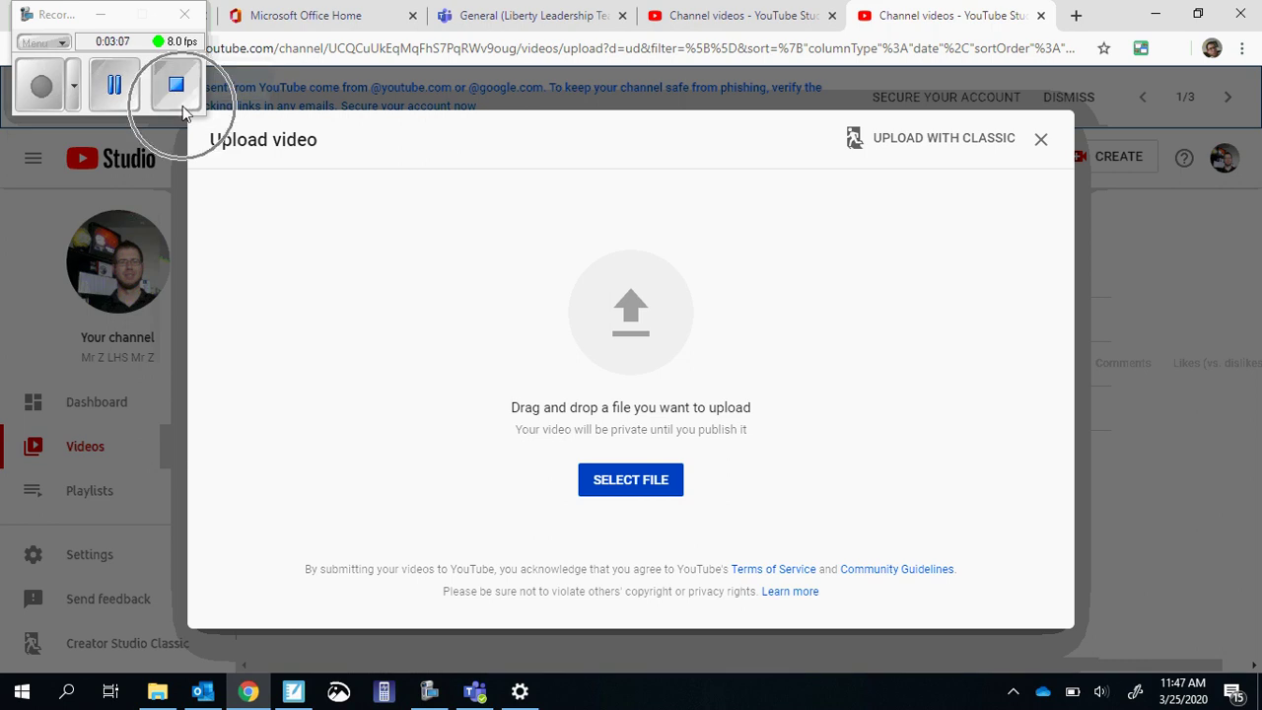